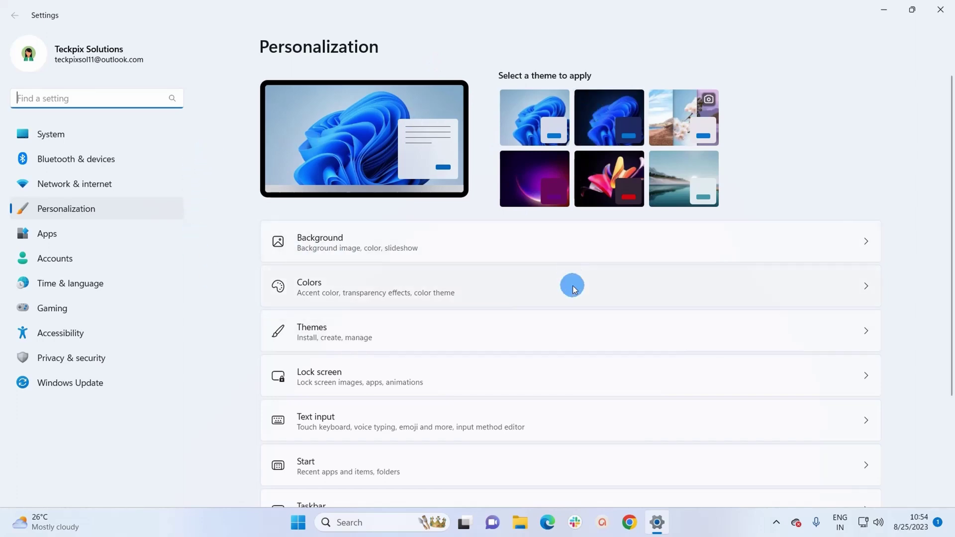
Close Settings and relaunch it from a taskbar search for 'se'
{"action": "left_click", "coordinate": [941, 9]}
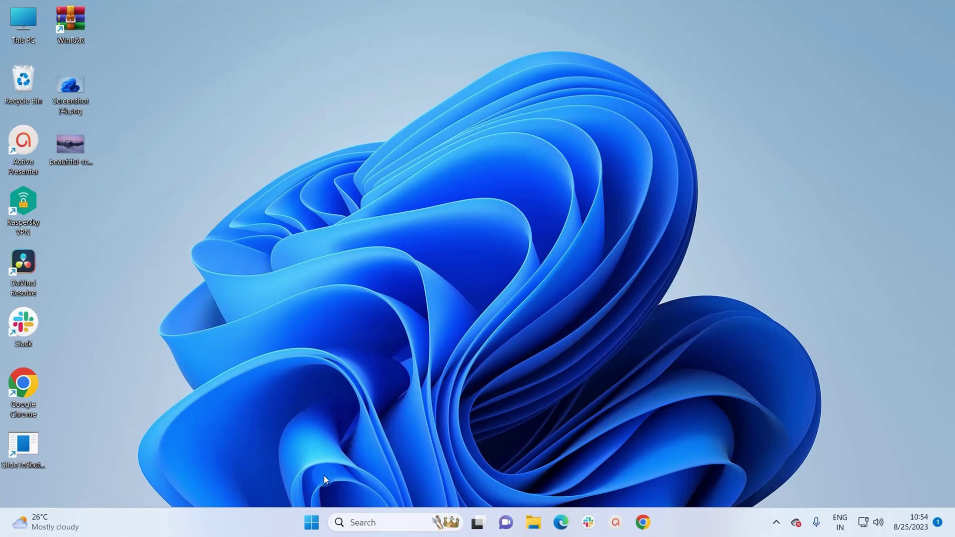
{"action": "right_click", "coordinate": [313, 522]}
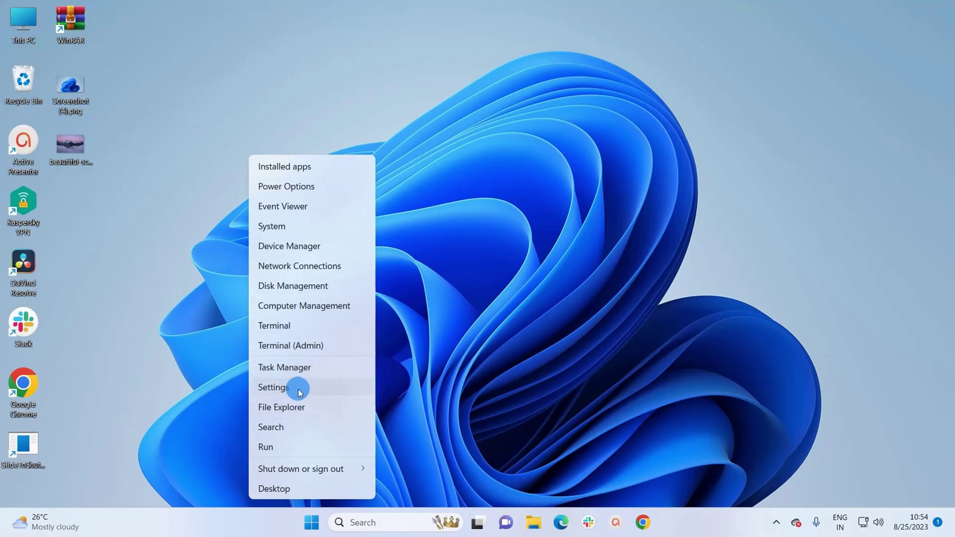
{"action": "left_click", "coordinate": [384, 523]}
{"action": "left_click", "coordinate": [385, 522]}
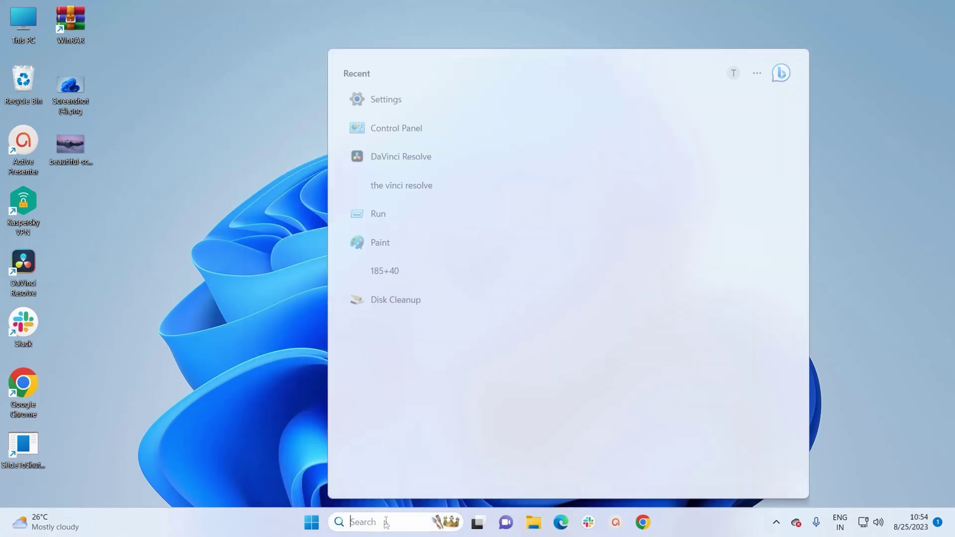
{"action": "type", "text": "se"}
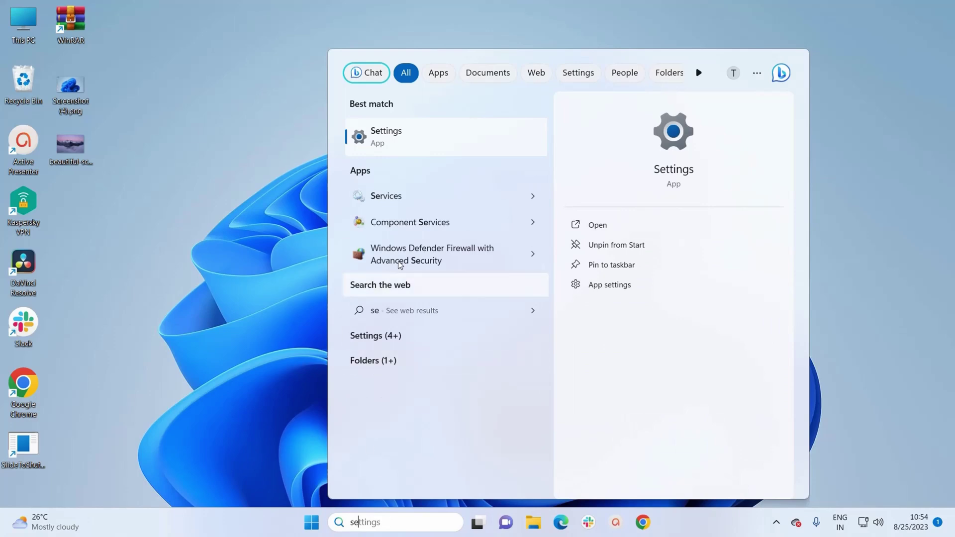
{"action": "left_click", "coordinate": [406, 139]}
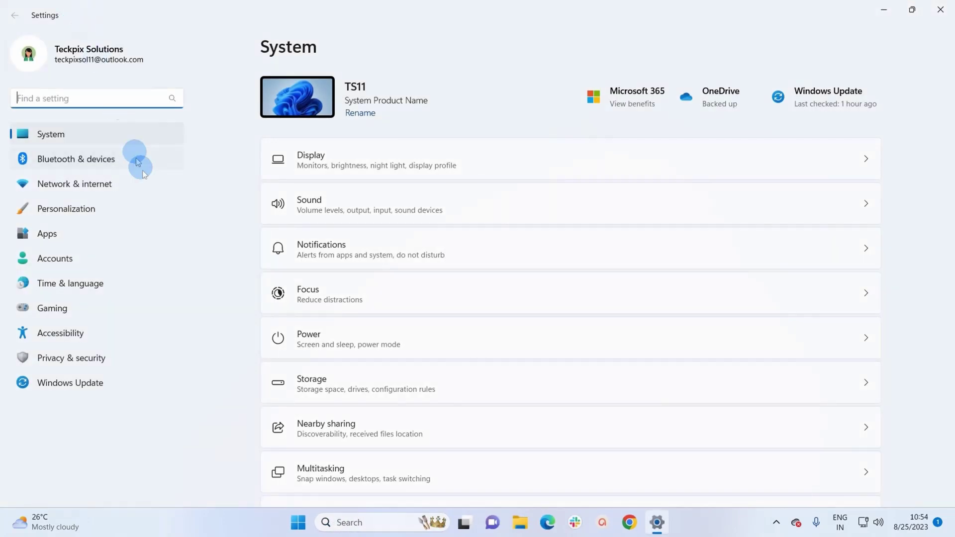
Go to Personalization and open its Background page
{"action": "left_click", "coordinate": [113, 213]}
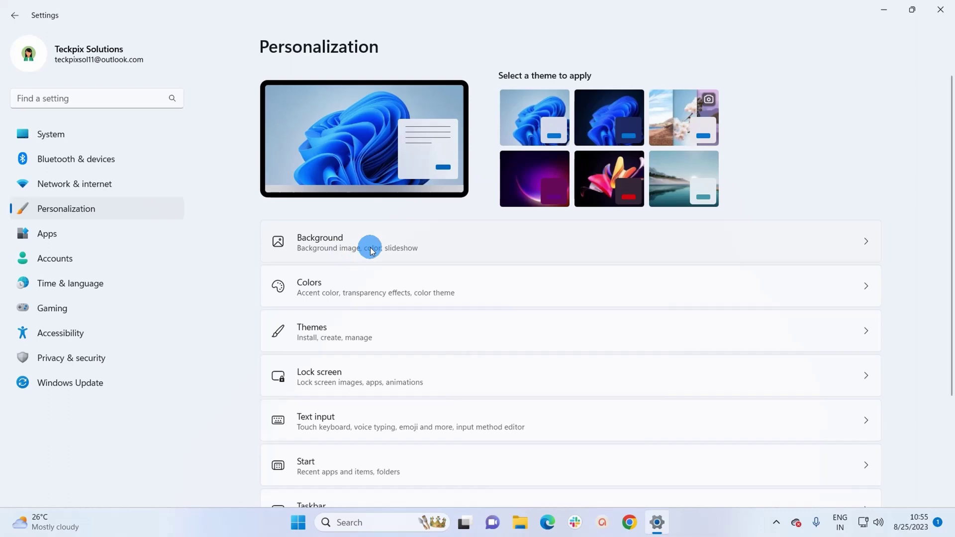
{"action": "left_click", "coordinate": [428, 242]}
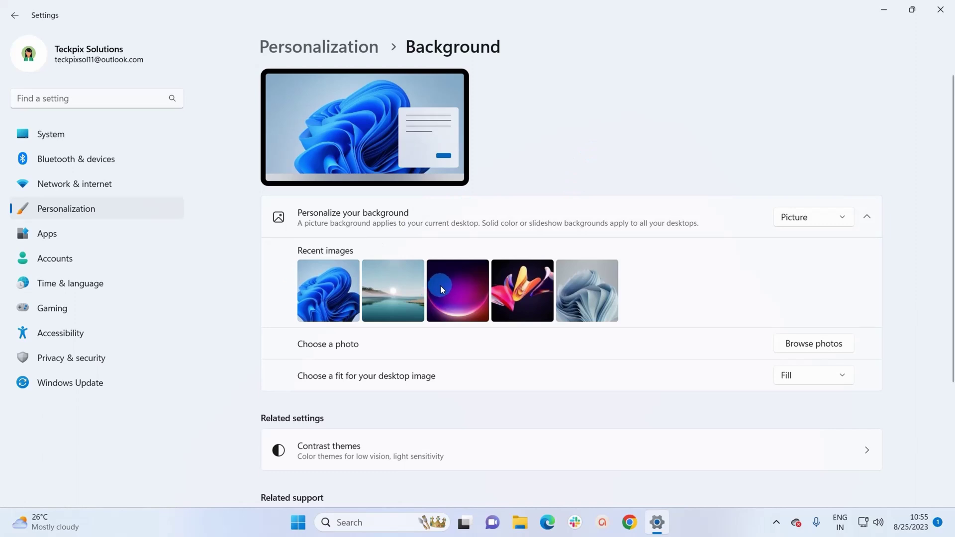
Apply the lake and sunrise picture from Recent images, checking the desktop before restoring Settings
{"action": "left_click", "coordinate": [402, 299]}
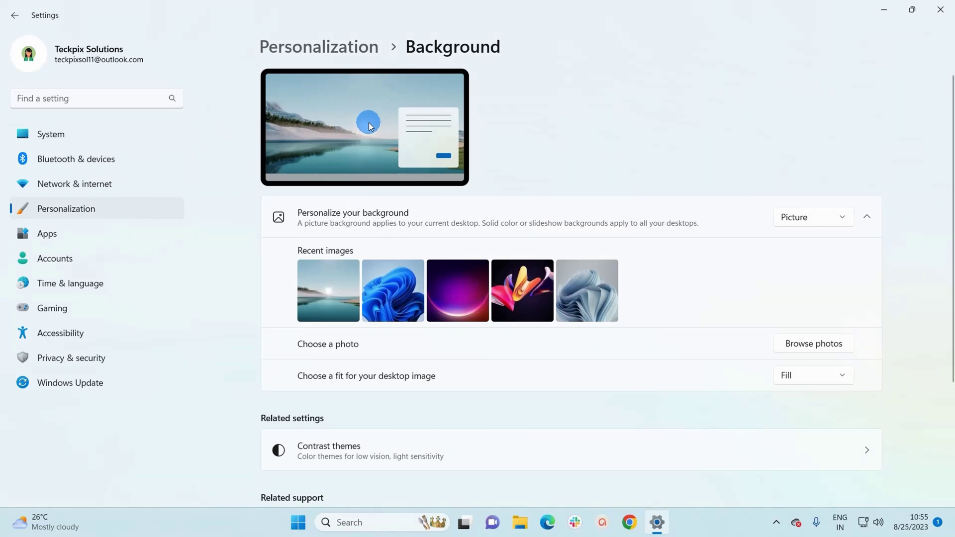
{"action": "left_click", "coordinate": [884, 9]}
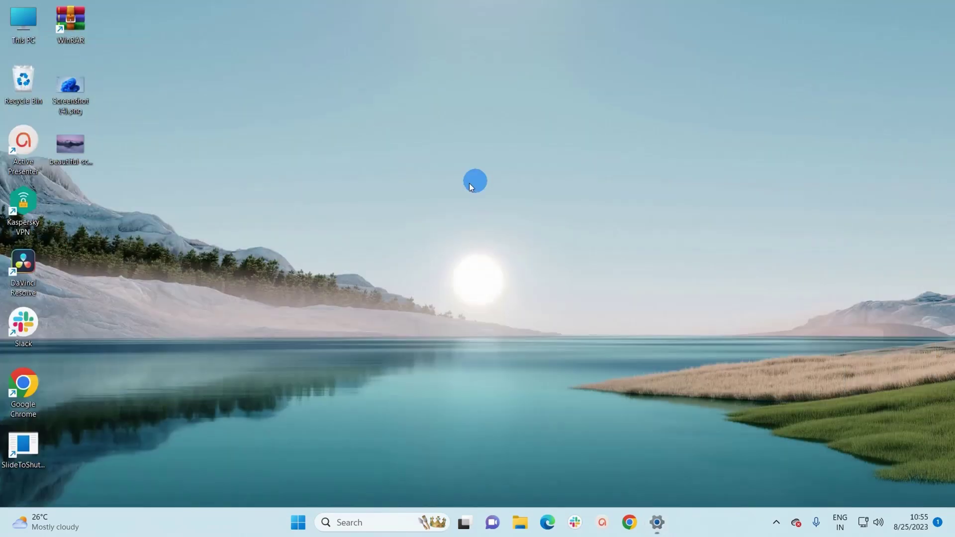
{"action": "left_click", "coordinate": [663, 522]}
{"action": "left_click", "coordinate": [300, 265]}
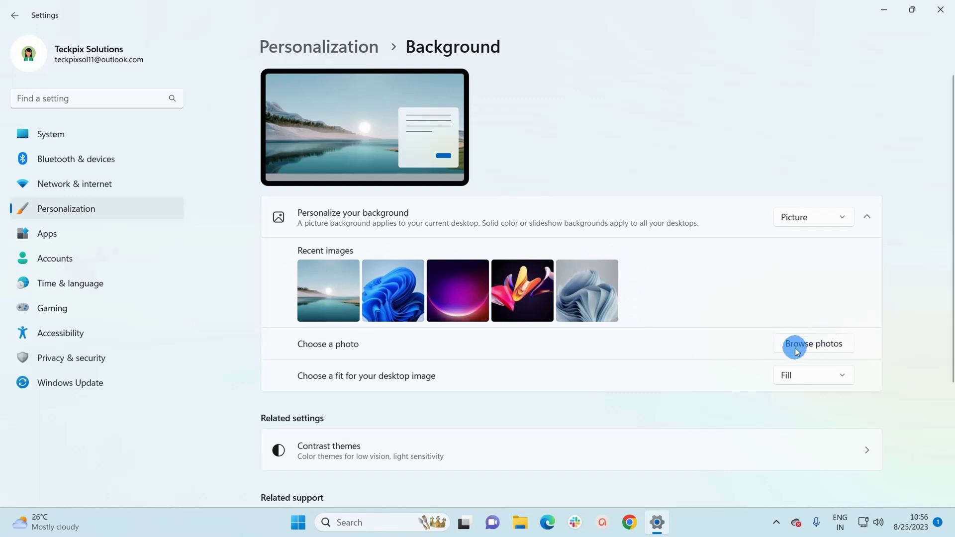
Browse to the Desktop folder and choose the snowy mountain photo as the wallpaper
{"action": "left_click", "coordinate": [810, 347]}
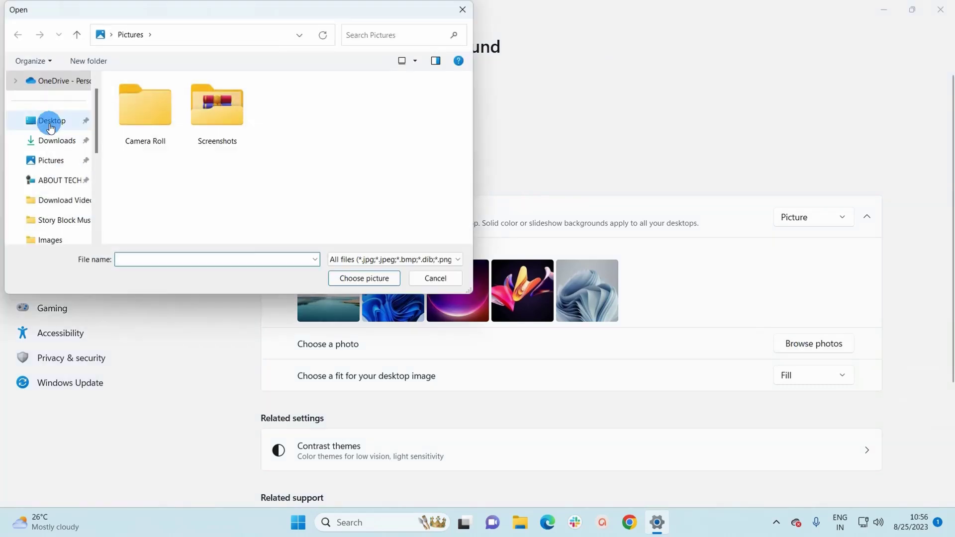
{"action": "left_click", "coordinate": [50, 125]}
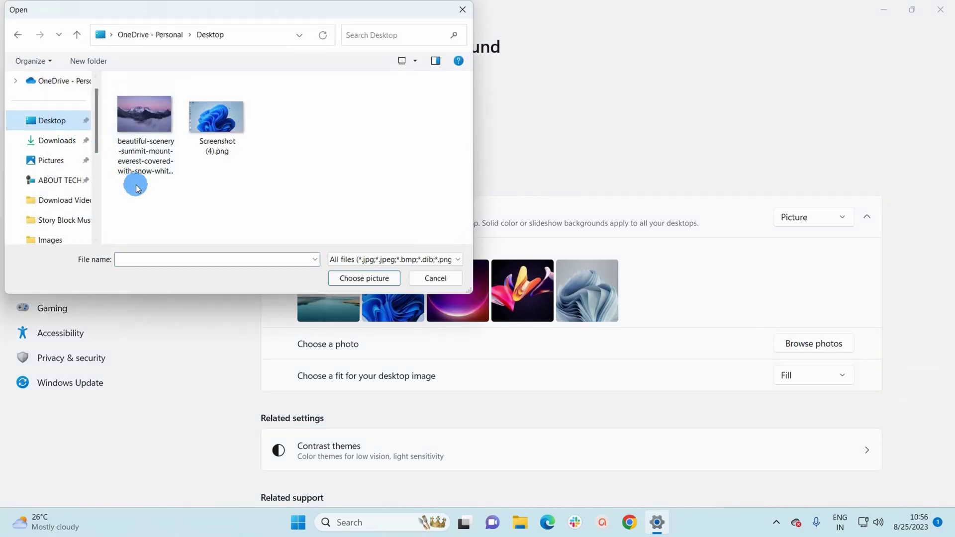
{"action": "left_click", "coordinate": [157, 132]}
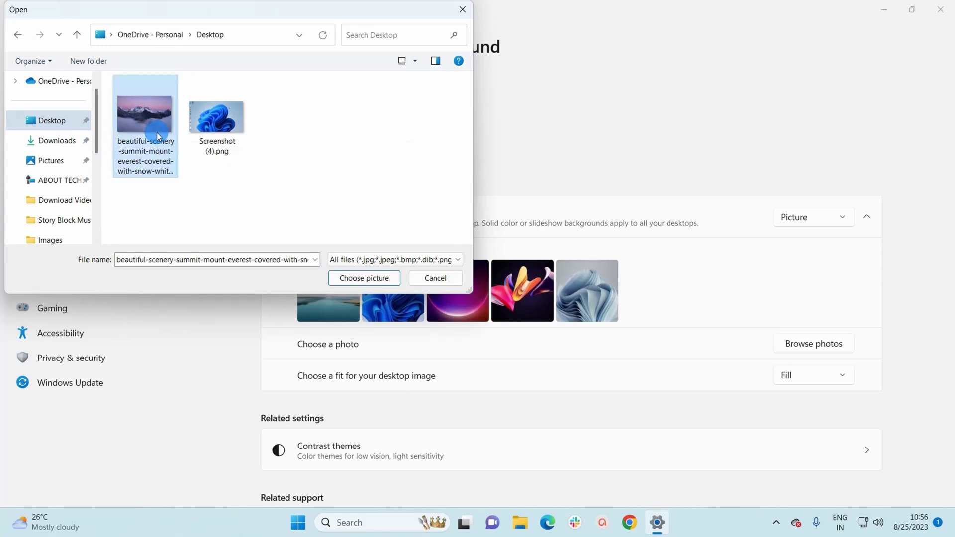
{"action": "left_click", "coordinate": [371, 279]}
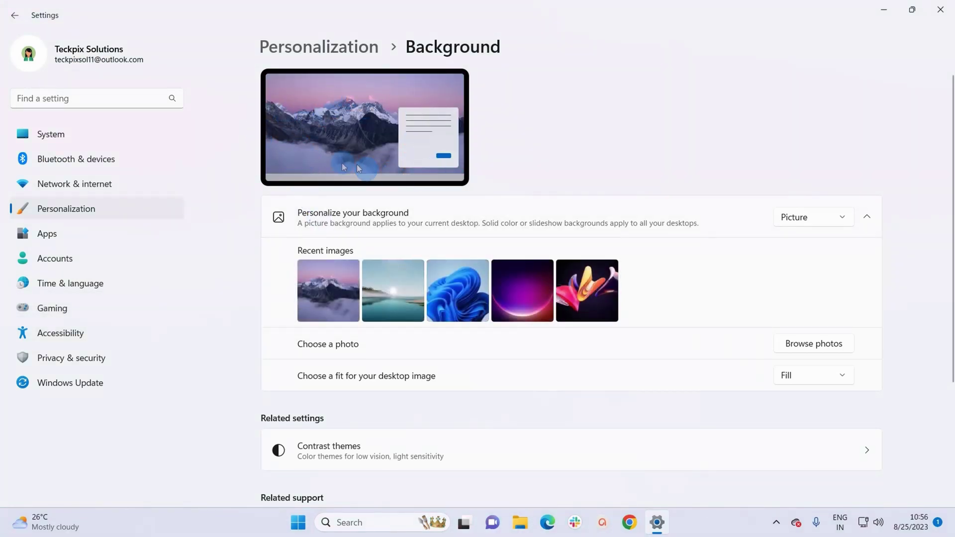
{"action": "left_click", "coordinate": [883, 9]}
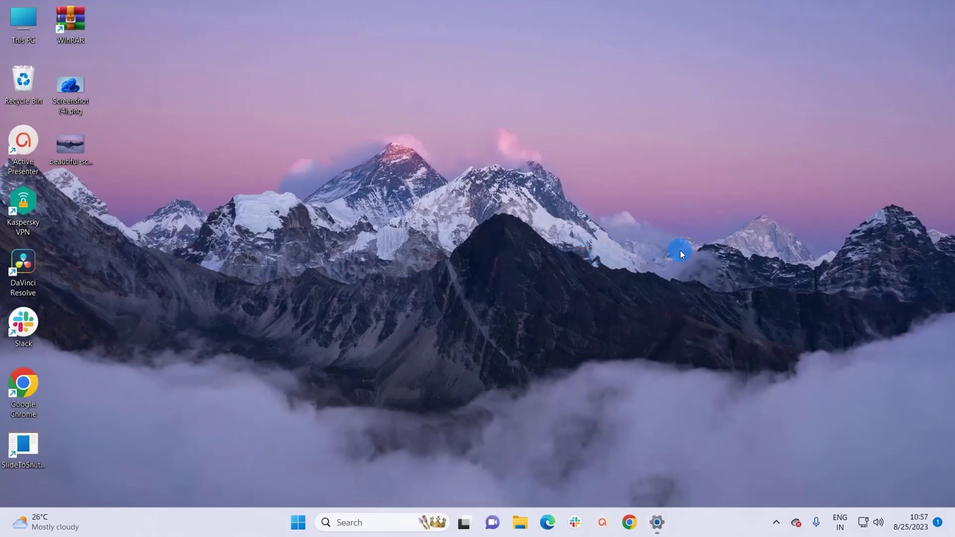
{"action": "left_click", "coordinate": [659, 527]}
{"action": "left_click", "coordinate": [419, 376]}
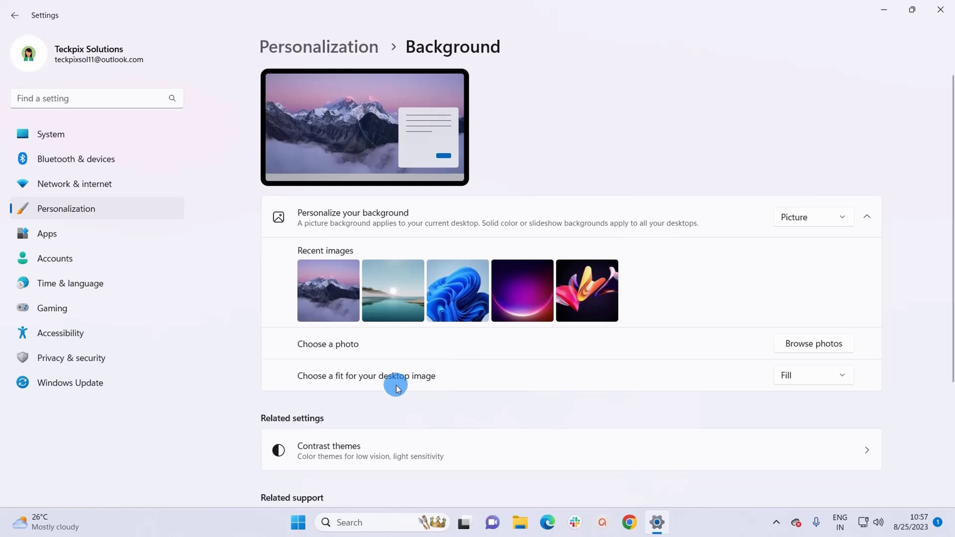
Set the picture fit to Center and view the result on the desktop
{"action": "left_click", "coordinate": [845, 376]}
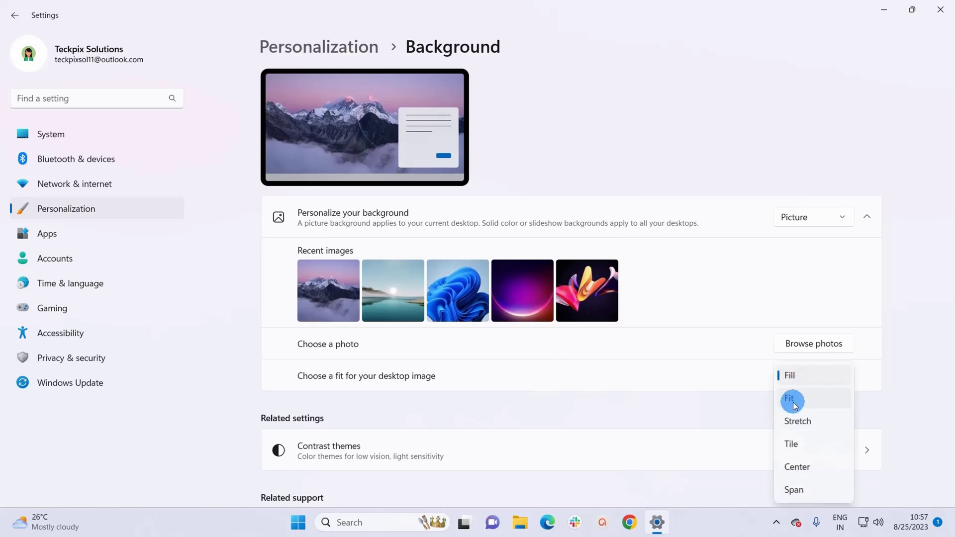
{"action": "left_click", "coordinate": [794, 401]}
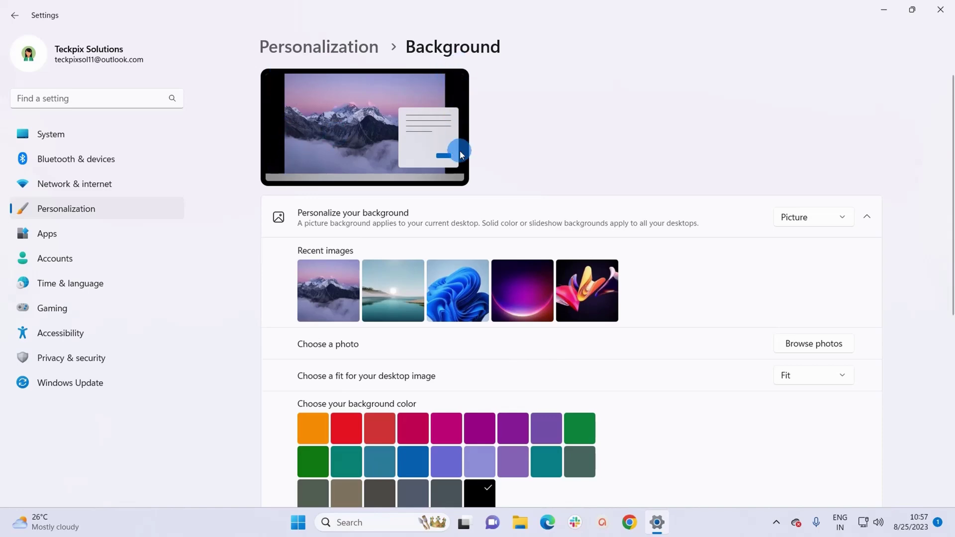
{"action": "left_click", "coordinate": [882, 9]}
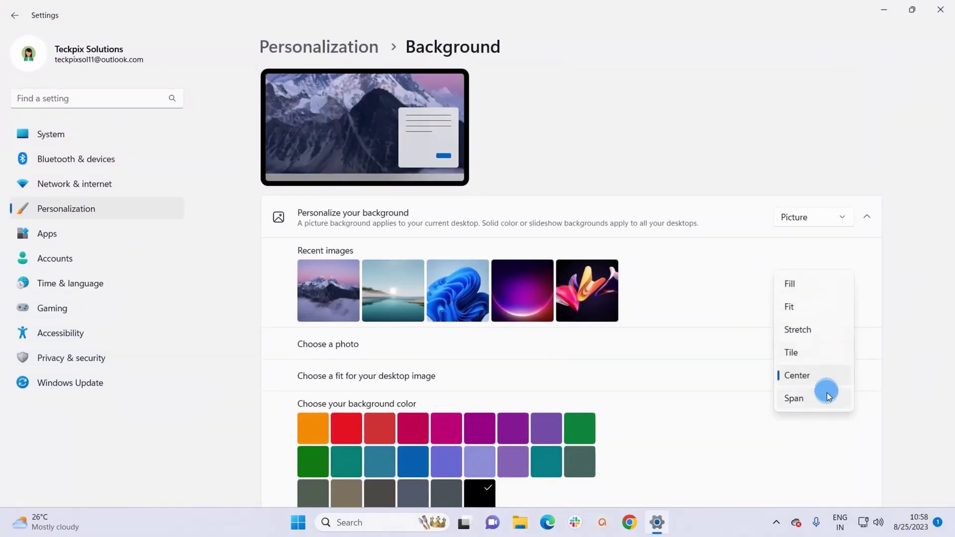
{"action": "scroll", "coordinate": [726, 213], "scroll_direction": "down", "scroll_amount": 3}
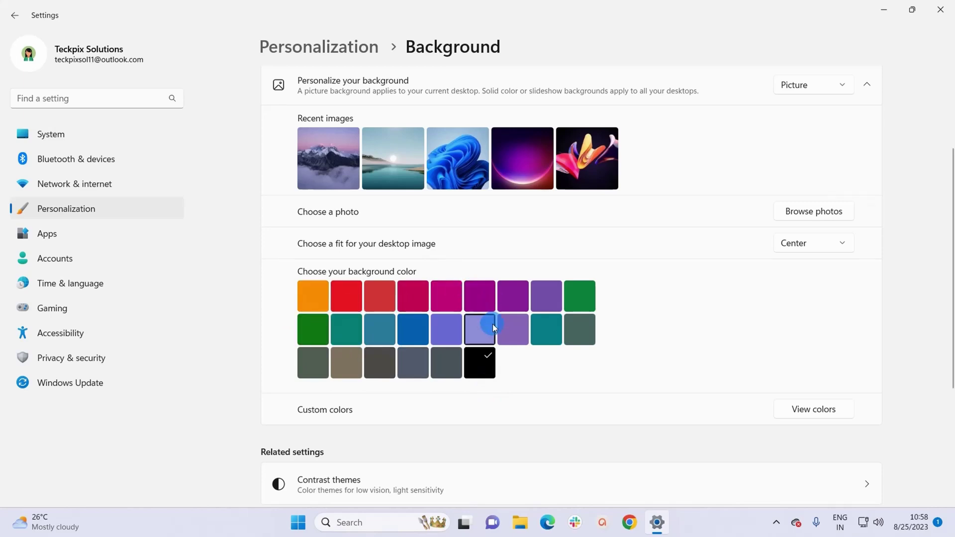
{"action": "scroll", "coordinate": [319, 369], "scroll_direction": "up", "scroll_amount": 2}
Pick orange as the background colour, then switch the picture fit back to Fill
{"action": "left_click", "coordinate": [320, 369]}
{"action": "scroll", "coordinate": [319, 369], "scroll_direction": "up", "scroll_amount": 2}
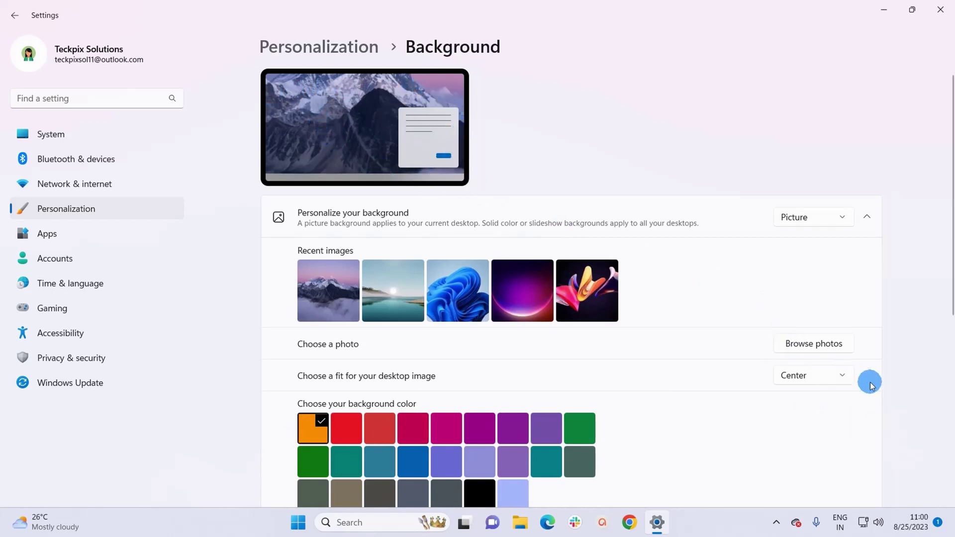
{"action": "left_click", "coordinate": [843, 376]}
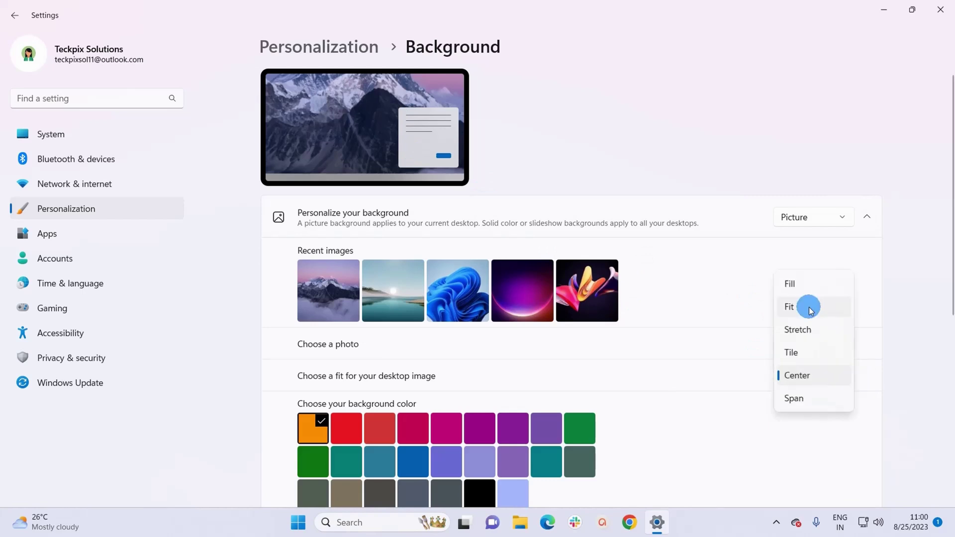
{"action": "left_click", "coordinate": [809, 308]}
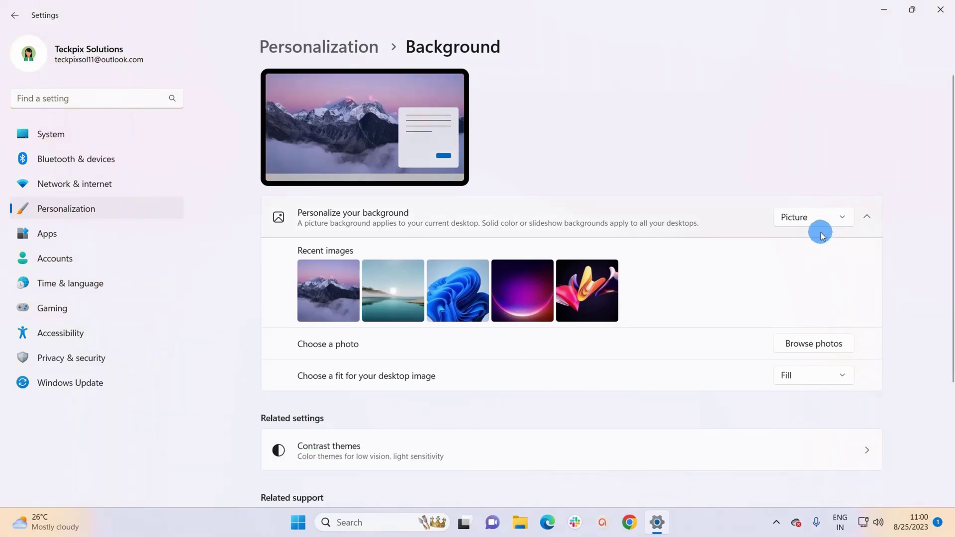
Change the background type to Solid color, keeping orange selected
{"action": "left_click", "coordinate": [844, 222]}
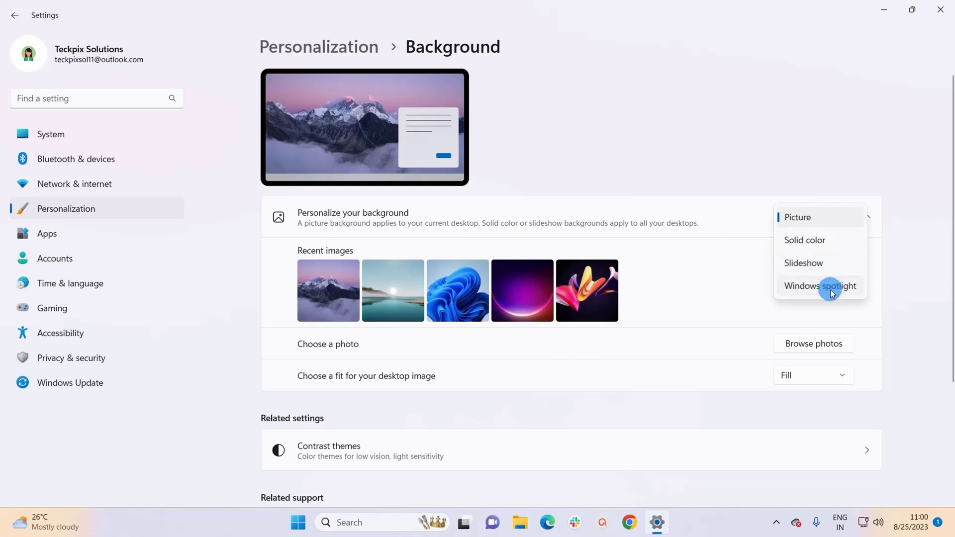
{"action": "left_click", "coordinate": [819, 241]}
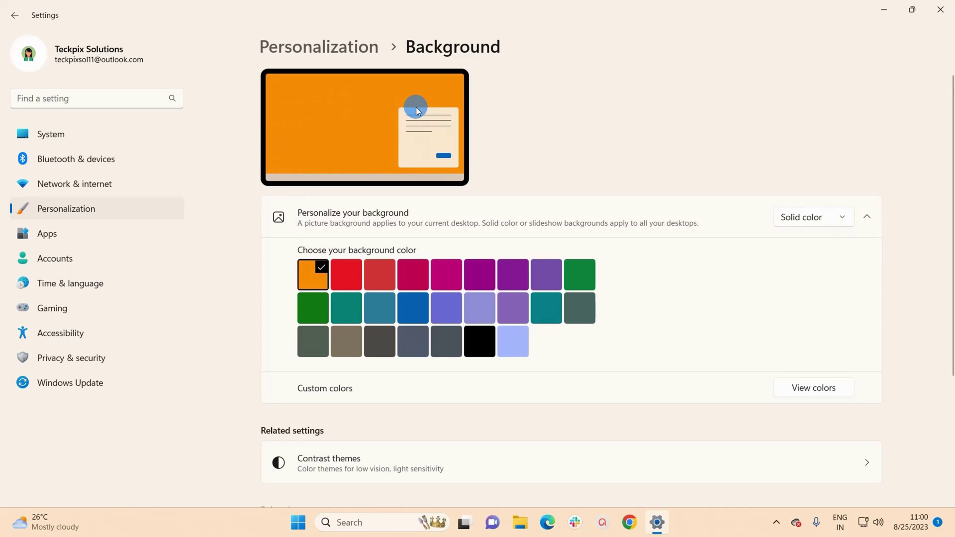
{"action": "left_click", "coordinate": [843, 217]}
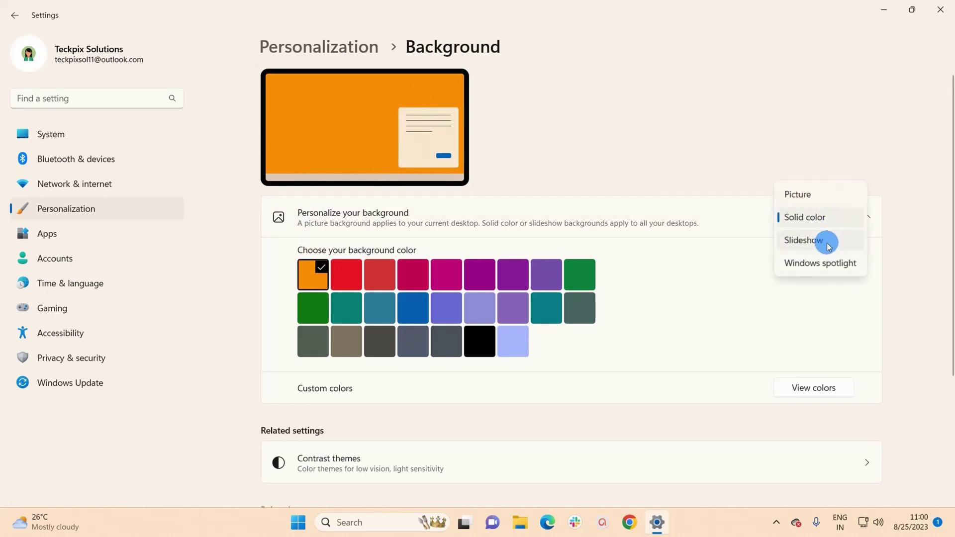
Switch to a Pictures album Slideshow changing every 30 minutes, with Shuffle On
{"action": "left_click", "coordinate": [828, 247]}
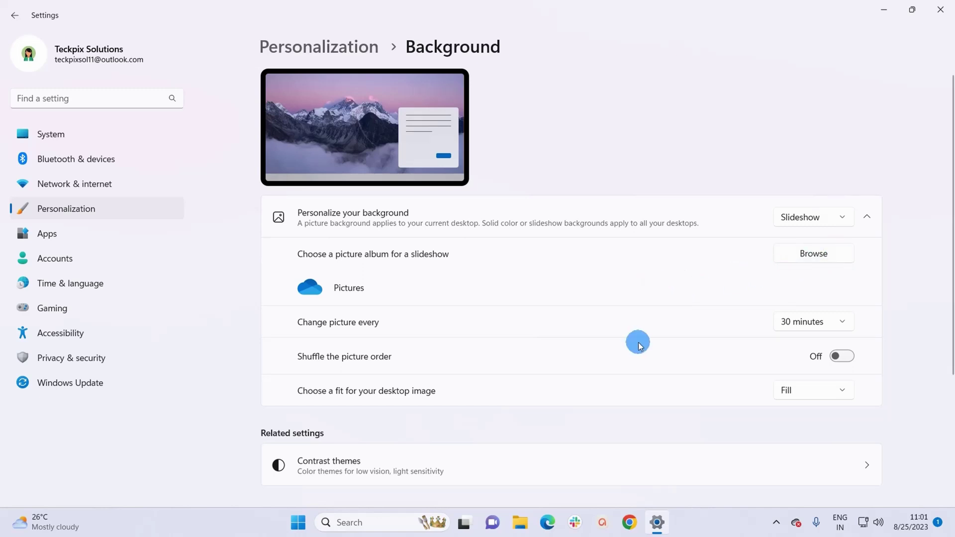
{"action": "left_click", "coordinate": [841, 322]}
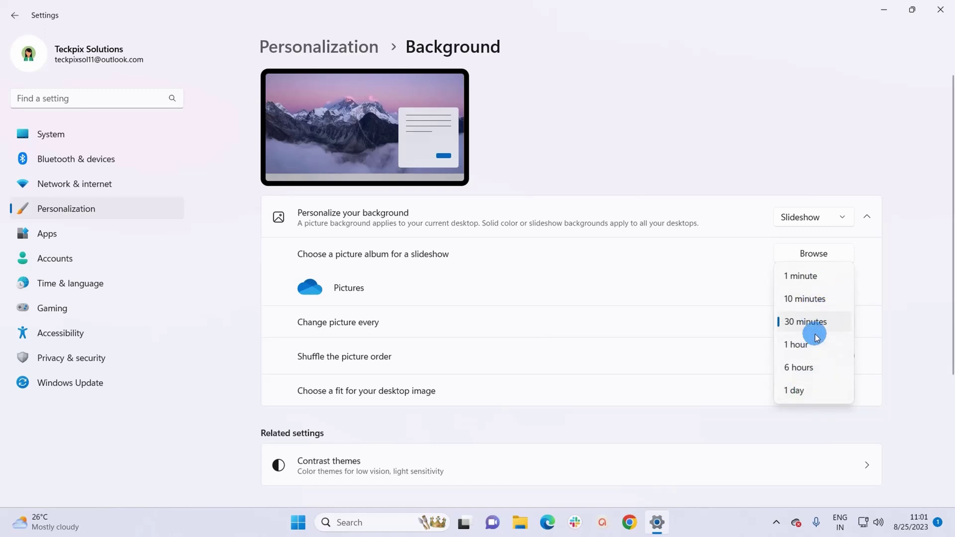
{"action": "left_click", "coordinate": [649, 351]}
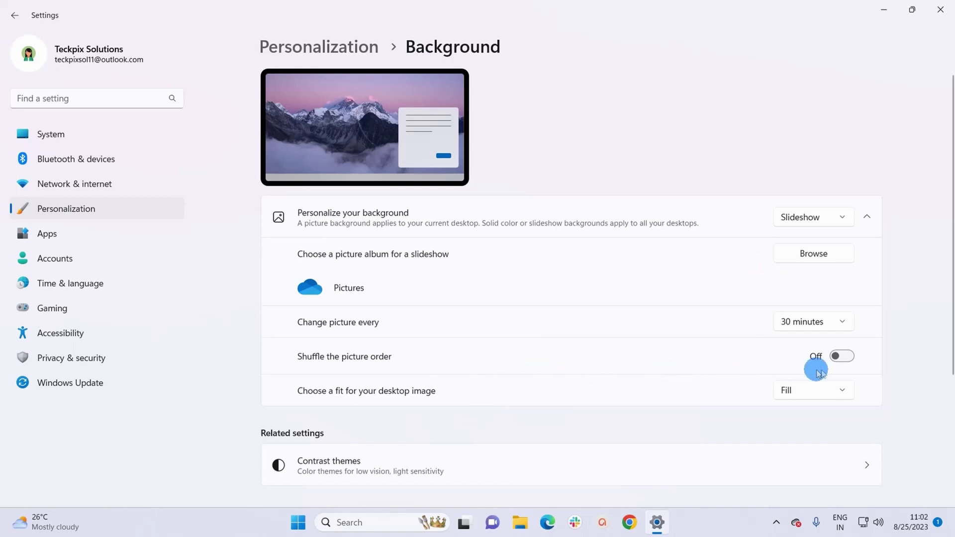
{"action": "left_click", "coordinate": [851, 357]}
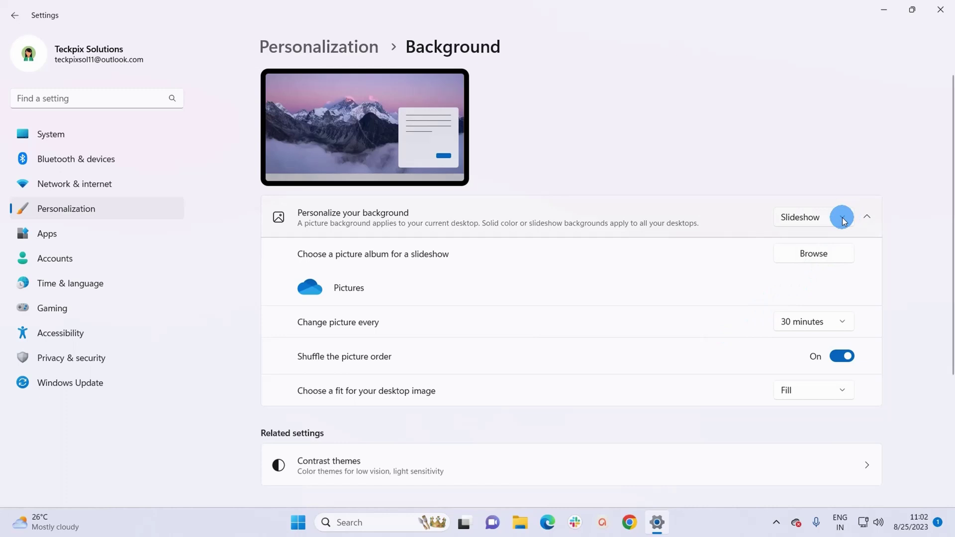
{"action": "left_click", "coordinate": [842, 219]}
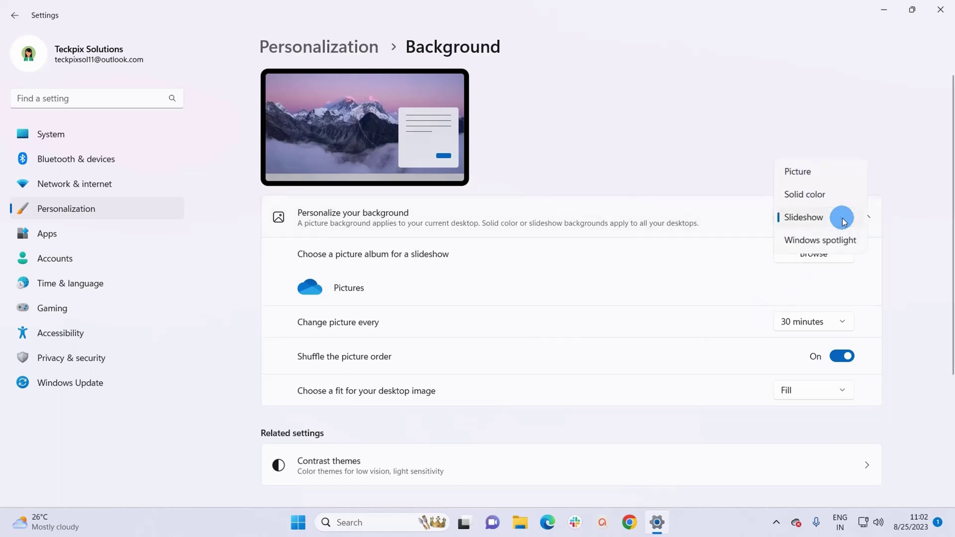
Choose Windows spotlight as the background and let its desert rock image load
{"action": "left_click", "coordinate": [829, 246]}
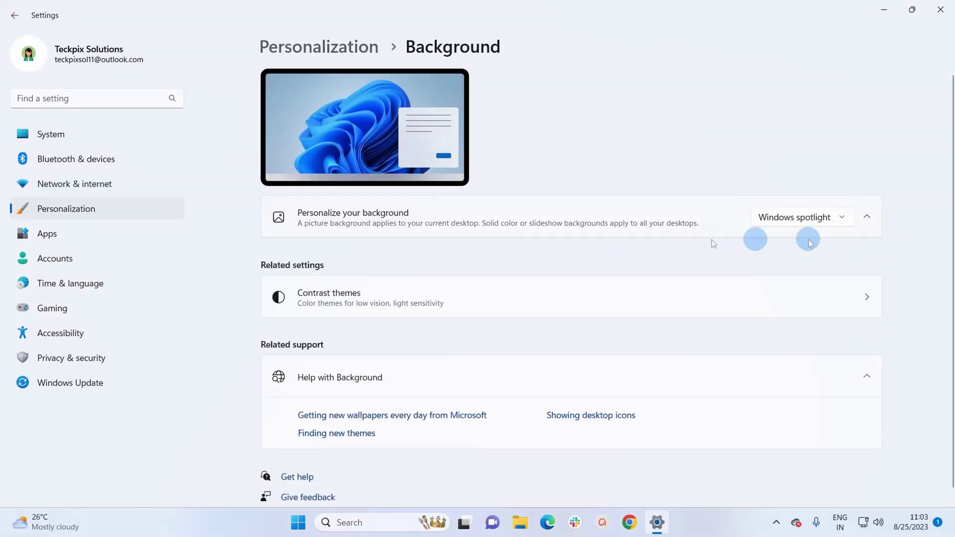
{"action": "left_click", "coordinate": [427, 102]}
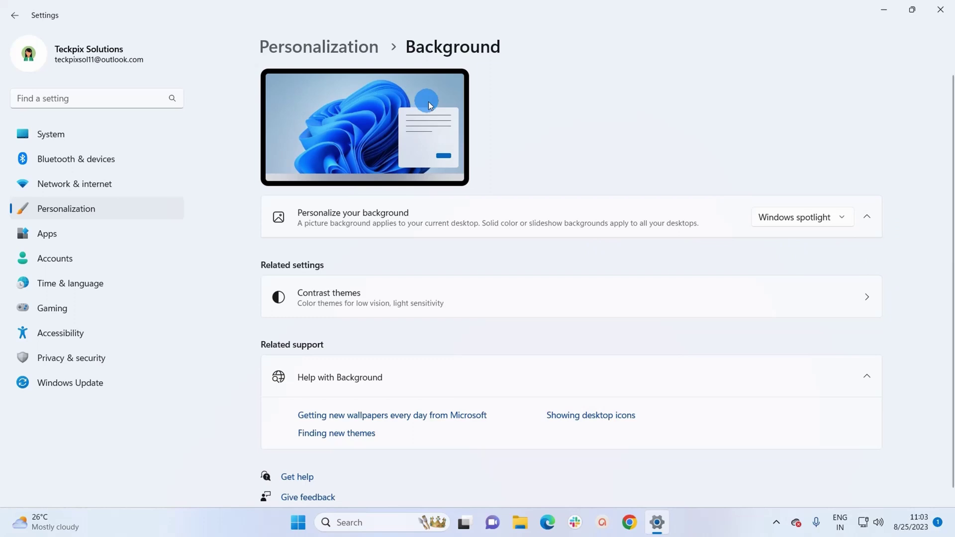
{"action": "left_click", "coordinate": [349, 178]}
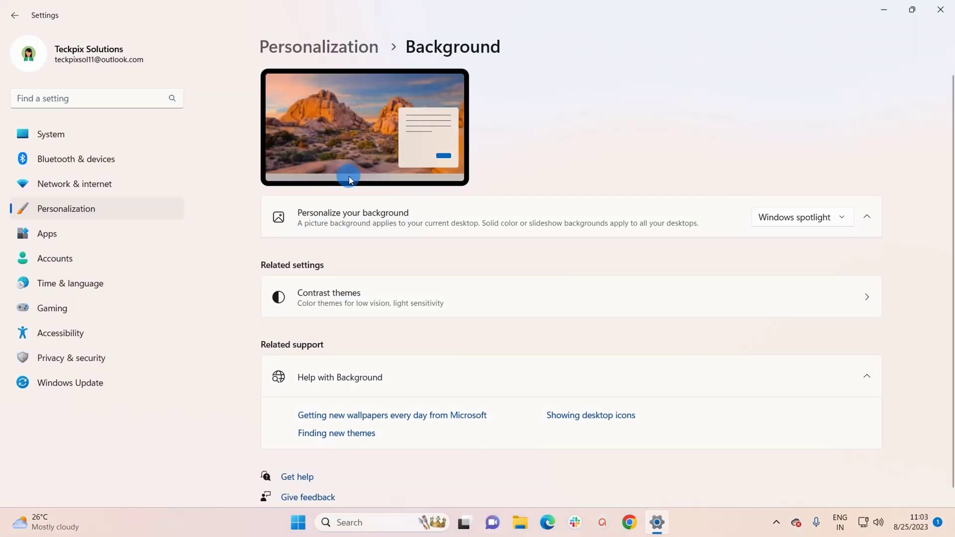